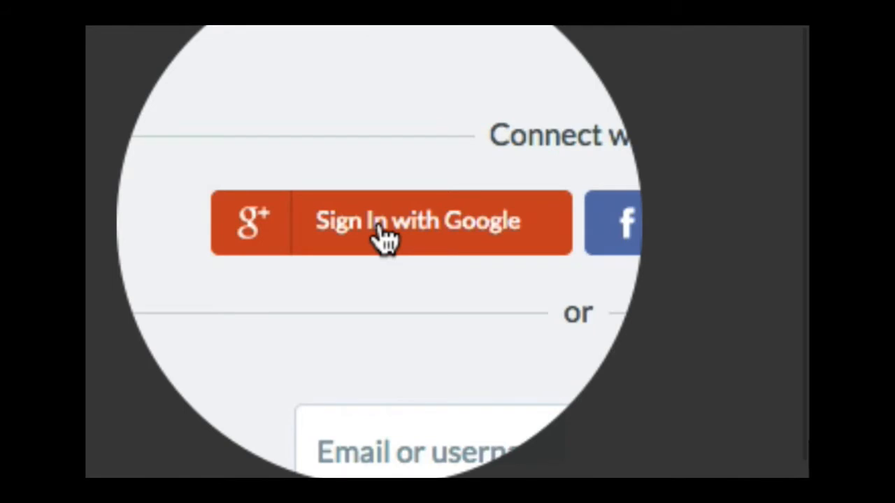
Step: Sign in with the Google account and create a new infographic from the free Presenta Board template
click(383, 237)
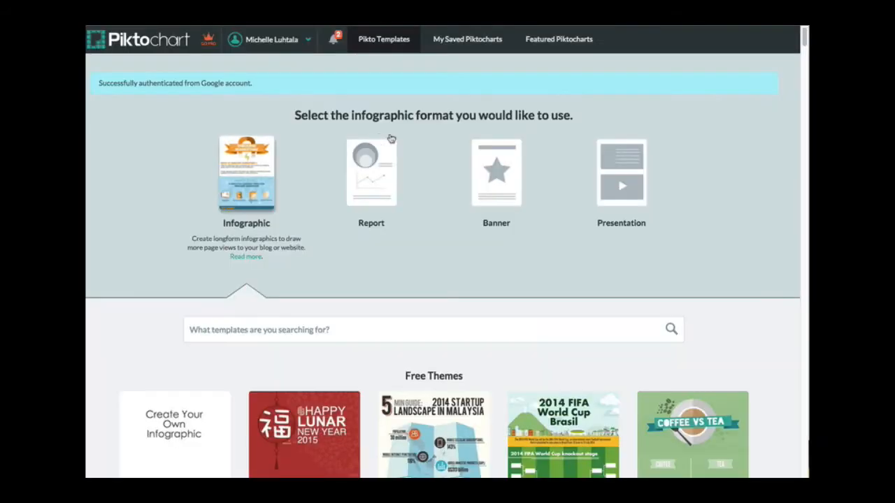
scroll(696, 160, down, 6)
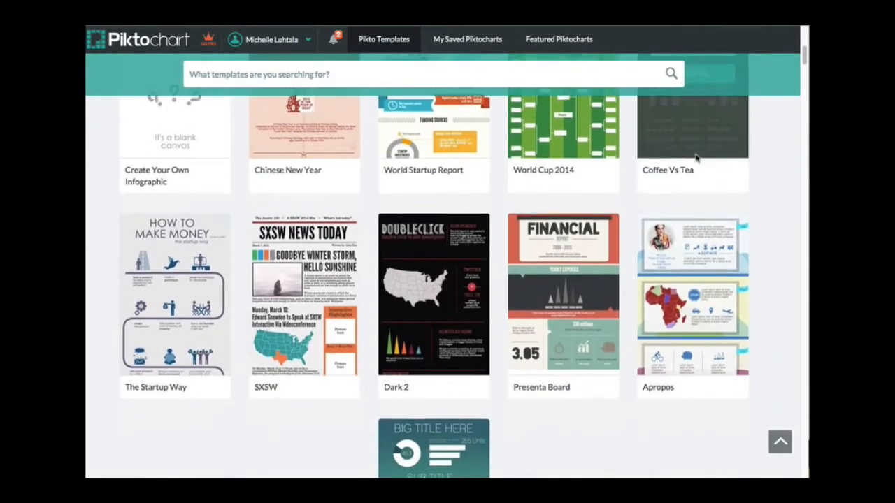
mouse_move(601, 234)
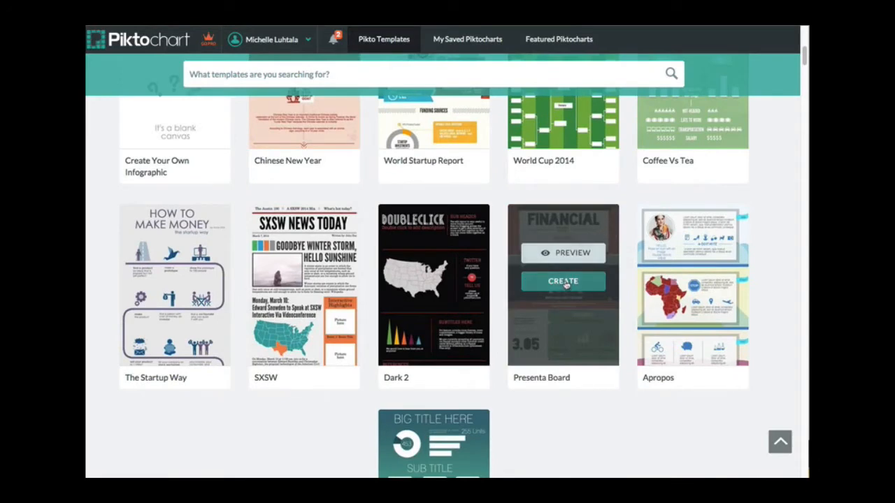
click(565, 283)
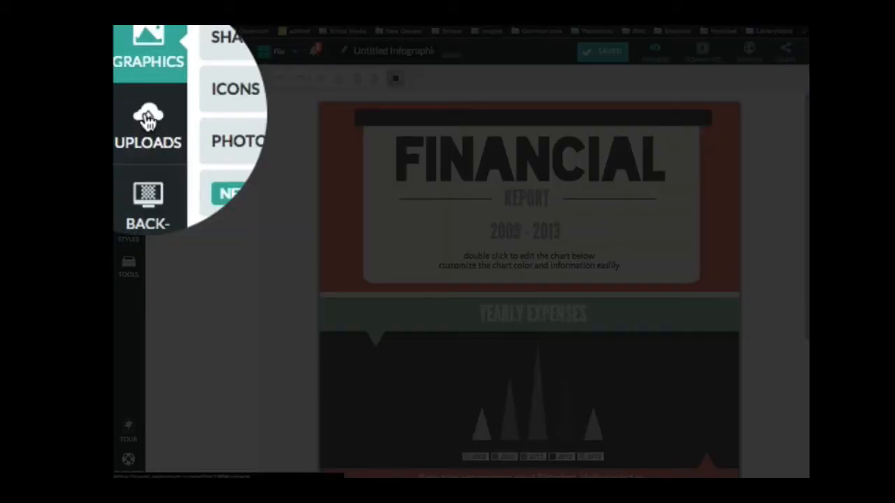
Step: Upload the image DelimitersA.png from the computer to the infographic's uploaded images
click(147, 120)
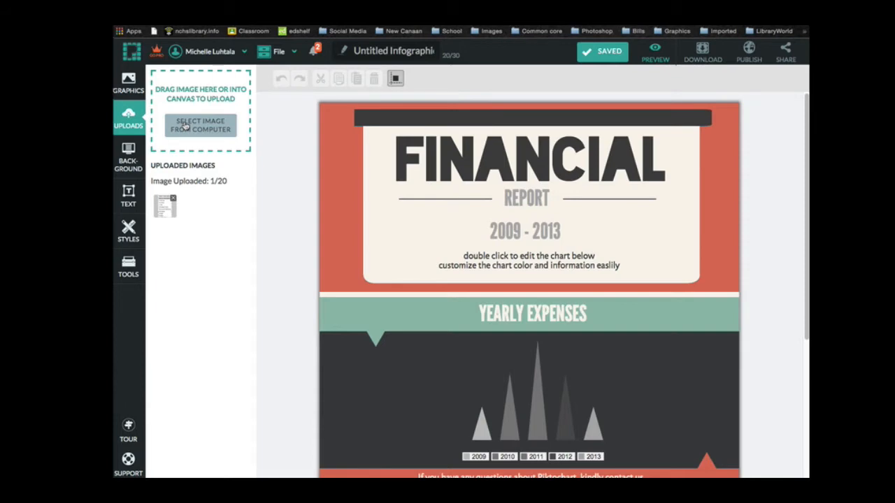
click(185, 125)
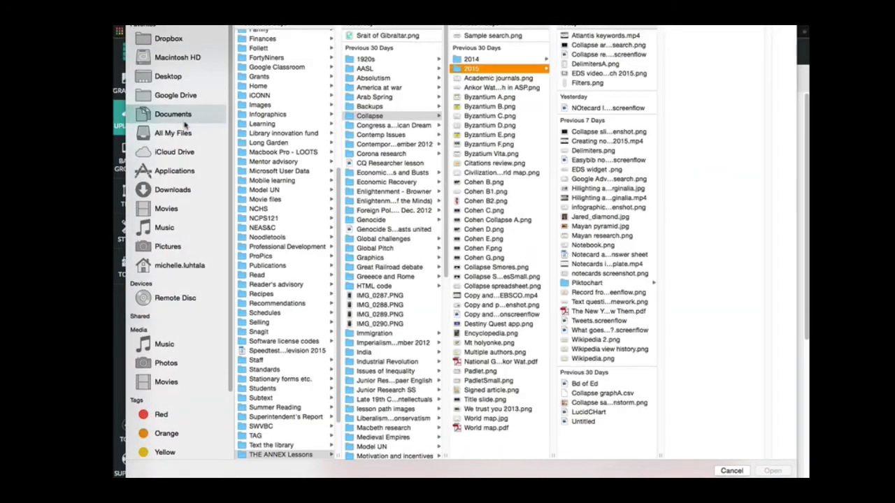
click(593, 65)
click(773, 470)
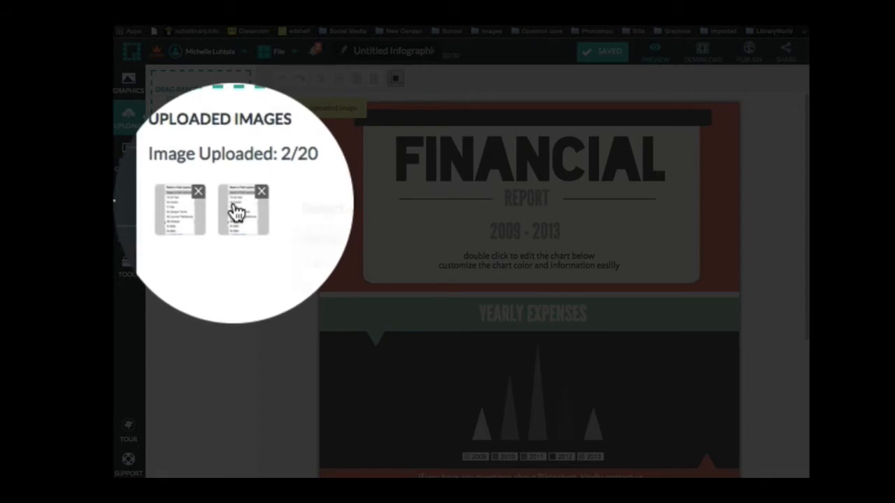
Step: Place the newly uploaded image on the canvas and move it beside the chart in the Yearly Expenses block
mouse_move(190, 203)
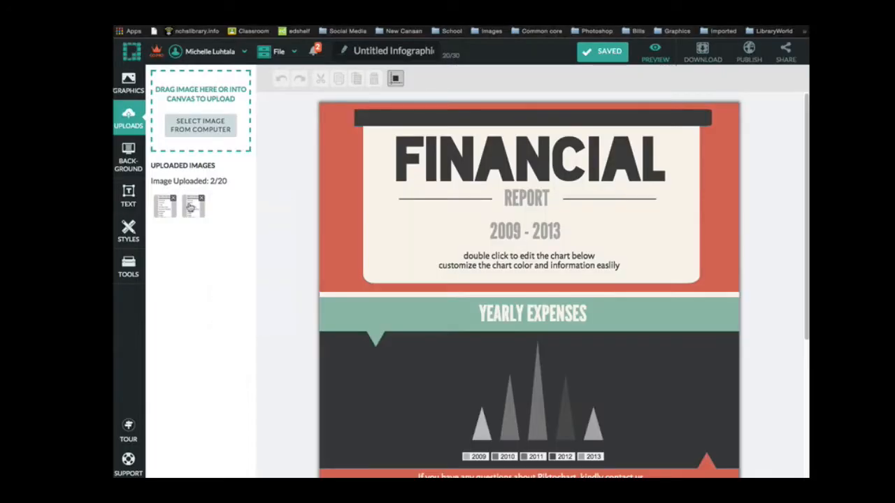
drag(190, 204, 444, 231)
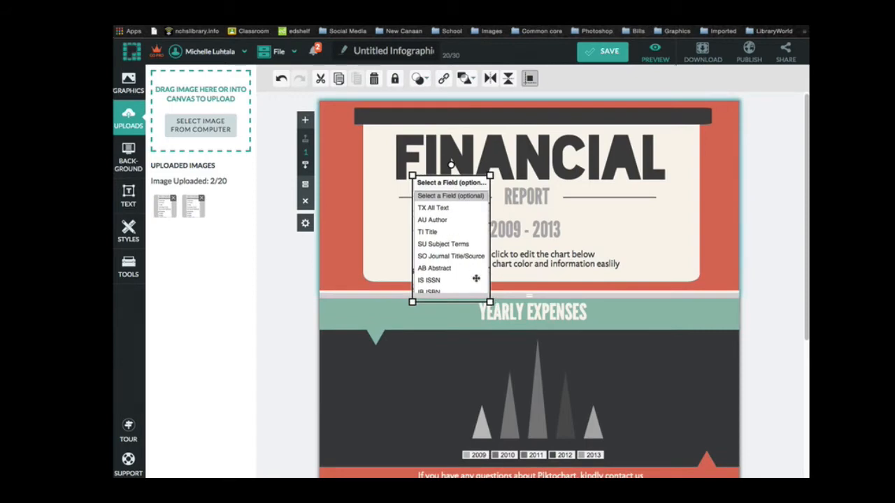
drag(476, 279, 439, 405)
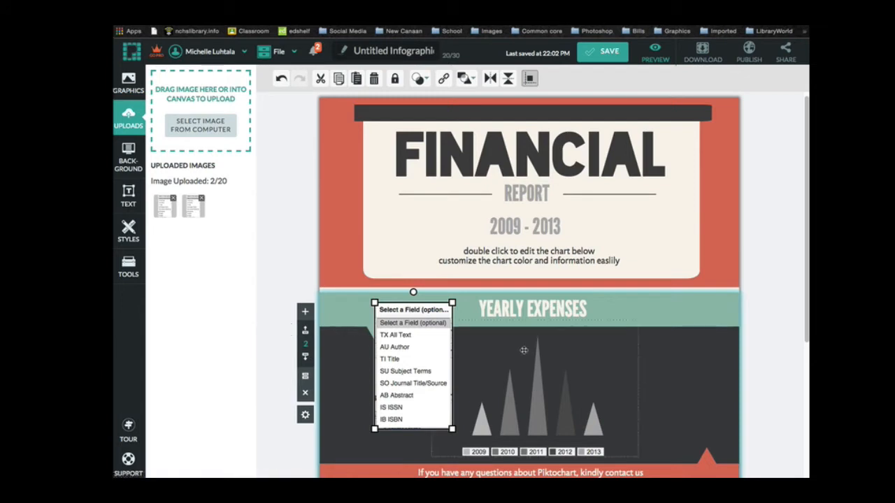
click(570, 357)
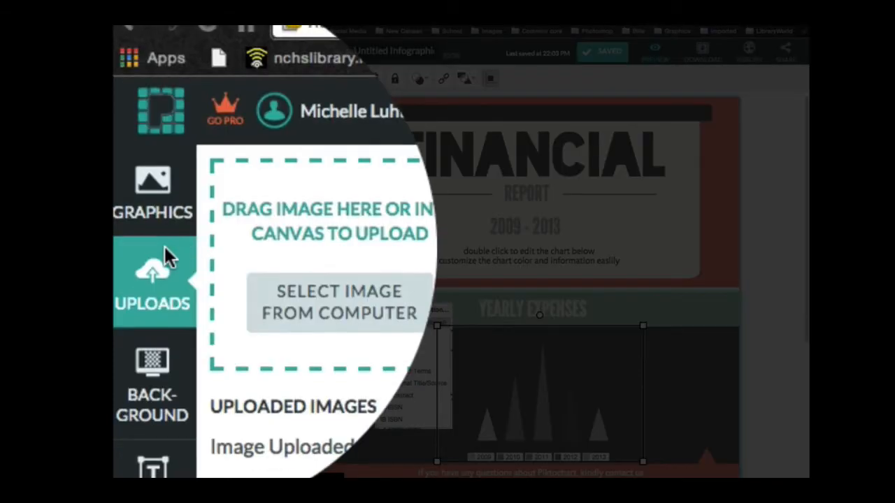
Step: Search the icon graphics for "trojan" and choose the suggested term "Trojan war"
click(152, 190)
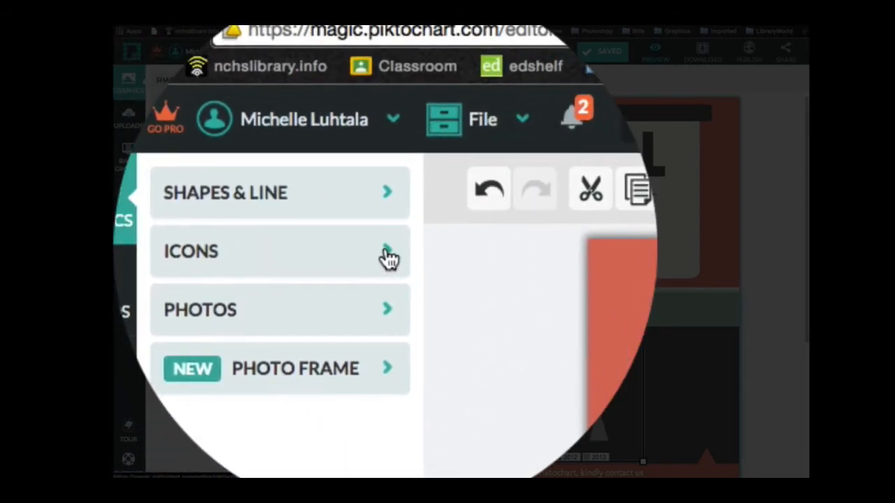
click(383, 254)
click(354, 264)
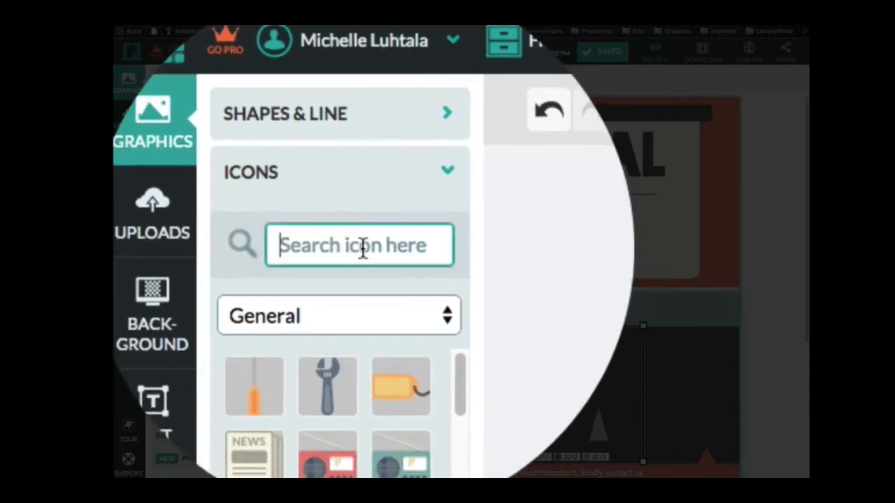
text(trojan)
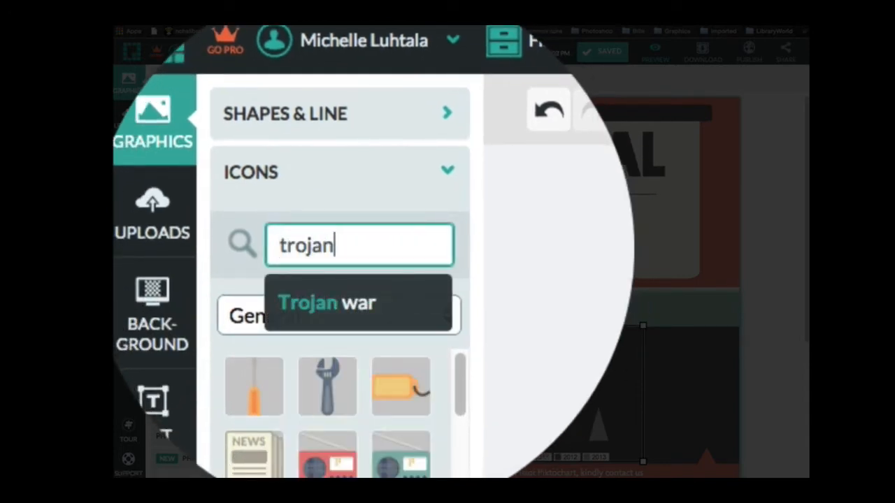
click(372, 294)
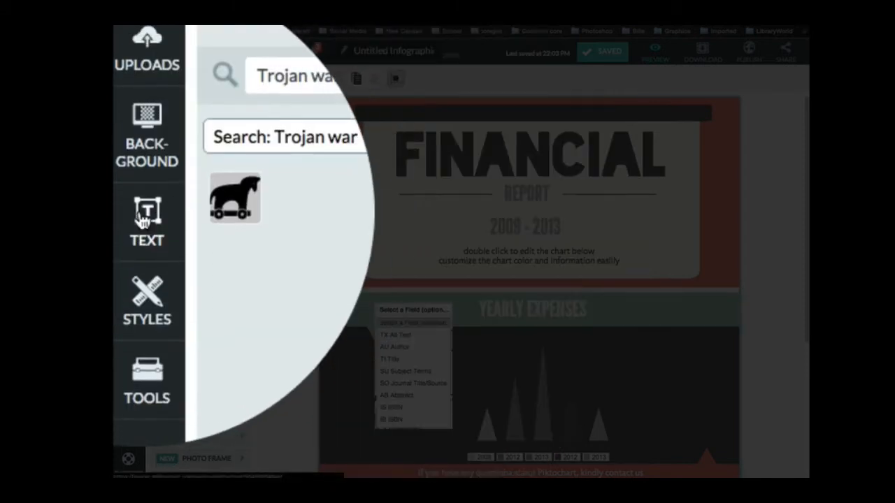
Step: Add the red HELLO ribbon text frame to the Yearly Expenses block, over the chart
click(153, 370)
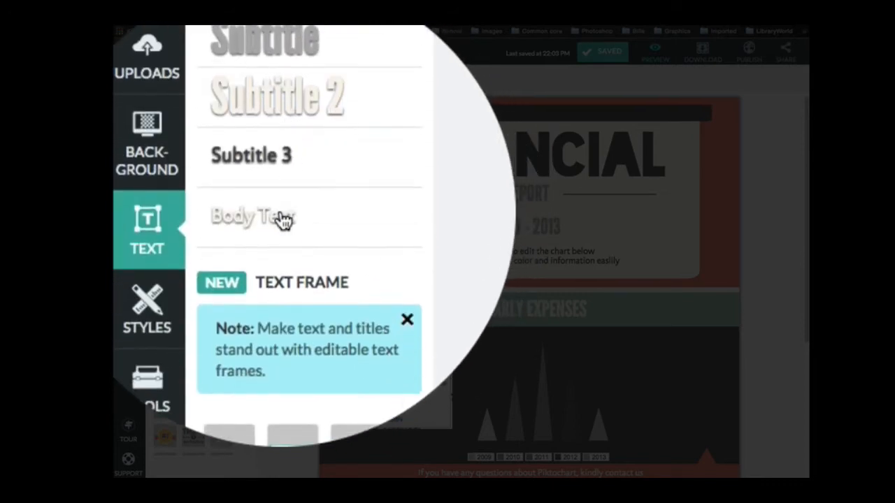
scroll(313, 448, down, 10)
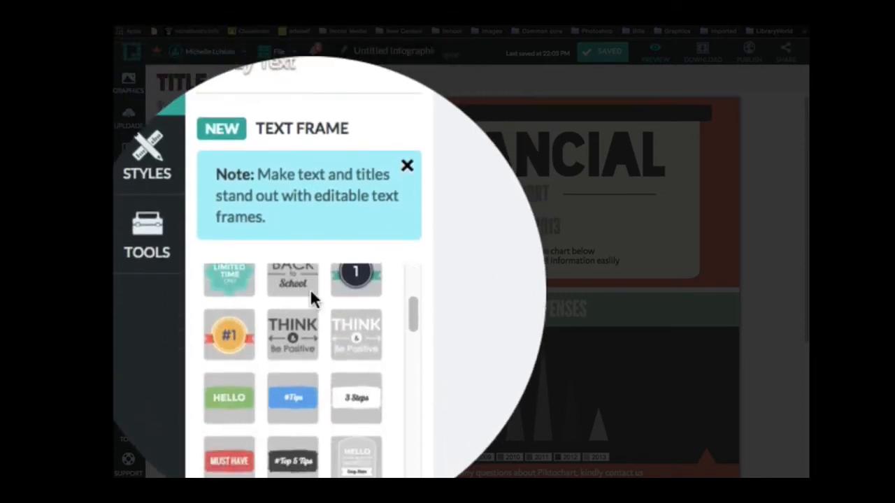
drag(293, 429, 581, 293)
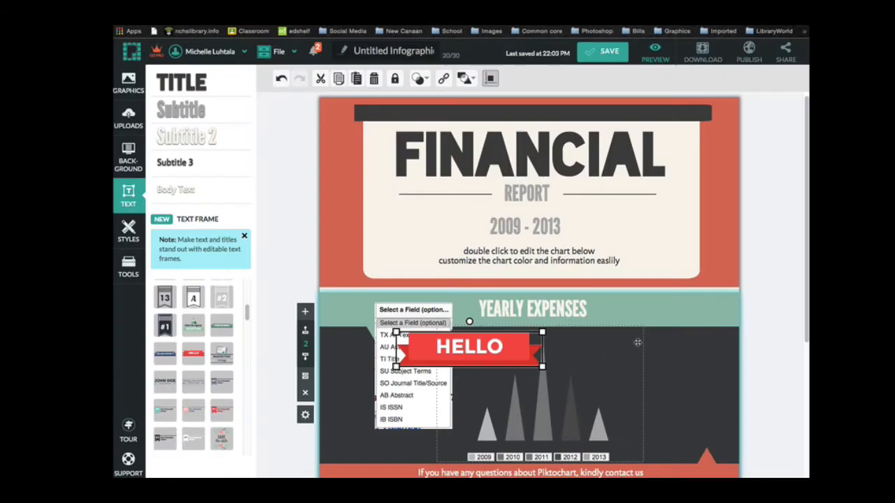
Step: Cut the field list image and paste it back so it sits in front of the HELLO ribbon
click(407, 404)
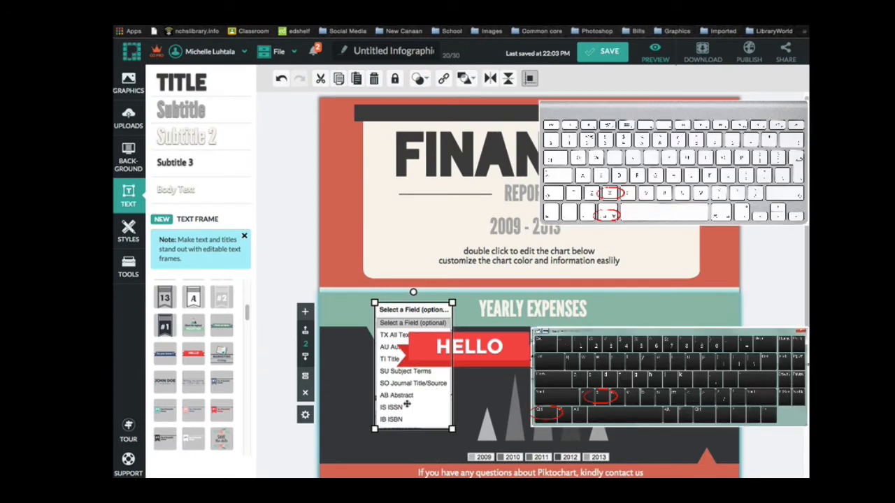
key(super+x)
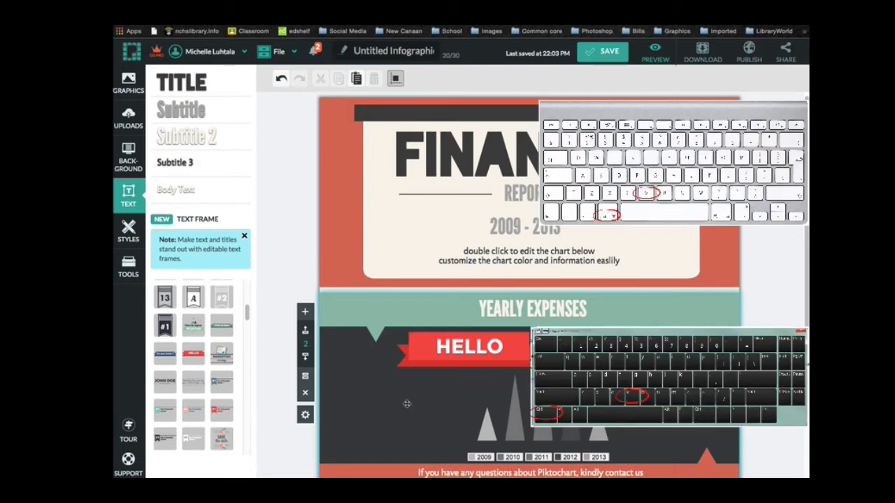
key(super+v)
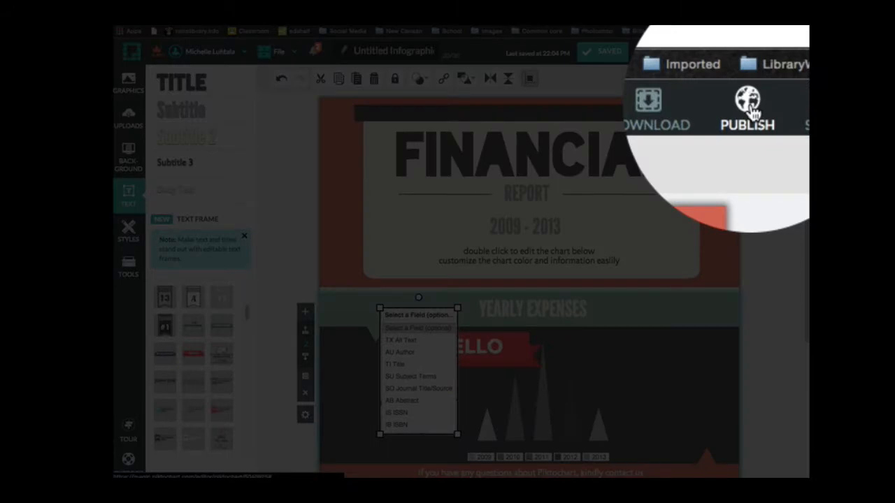
Step: Publish the infographic to the web and copy its share link
click(752, 53)
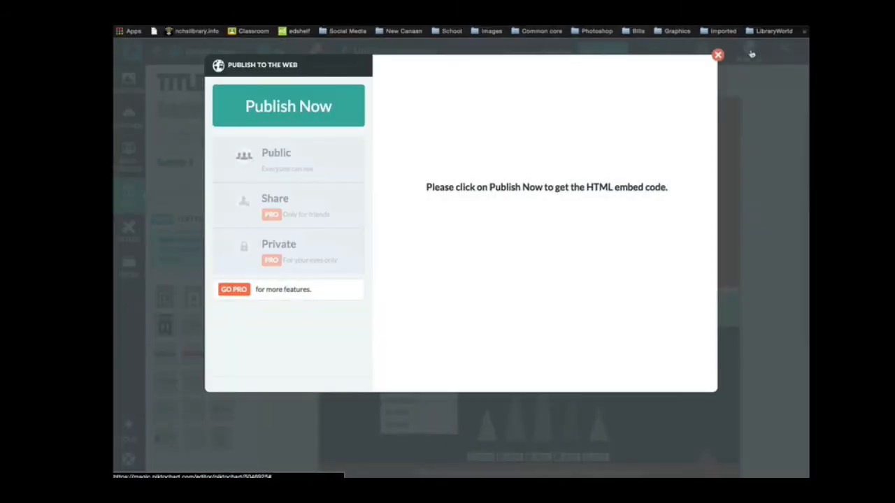
click(325, 106)
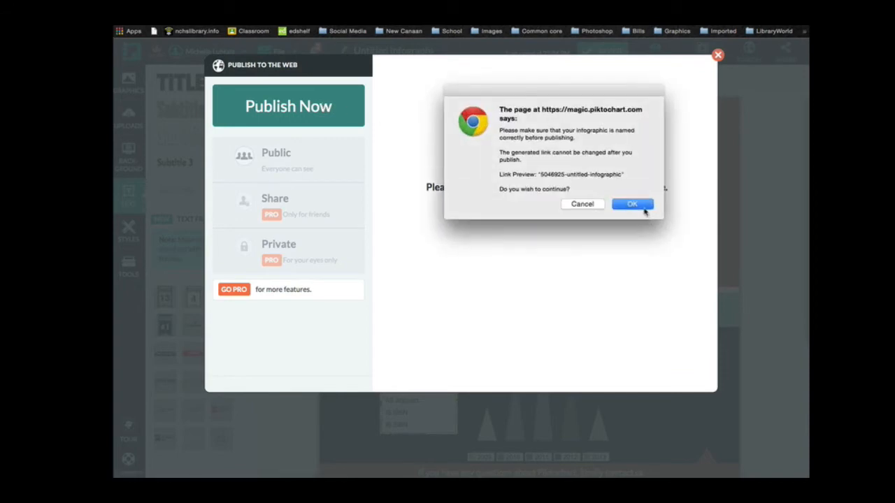
click(643, 207)
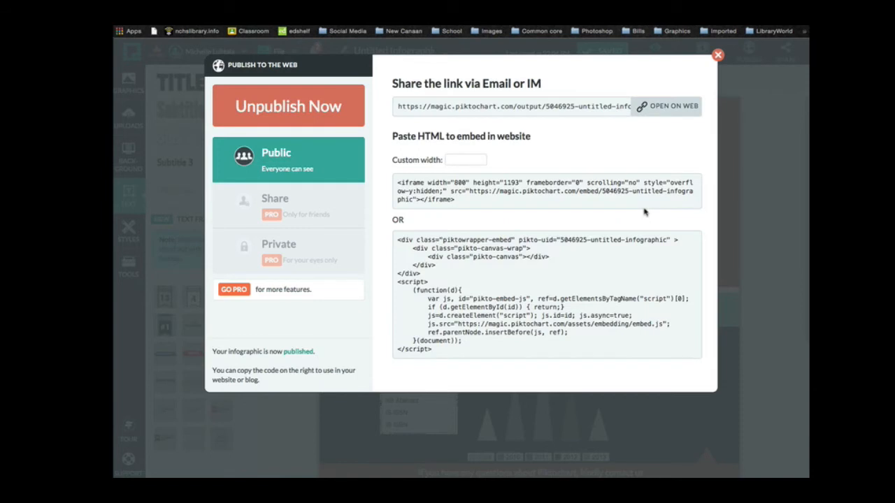
click(552, 109)
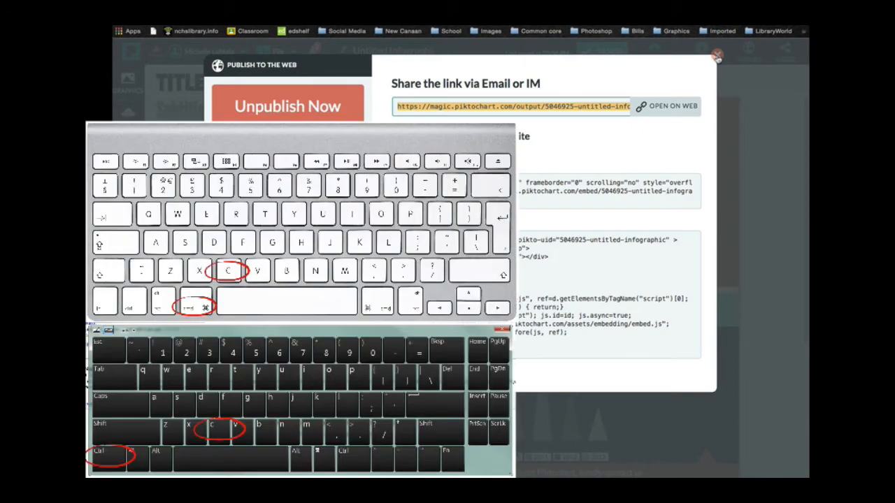
click(717, 55)
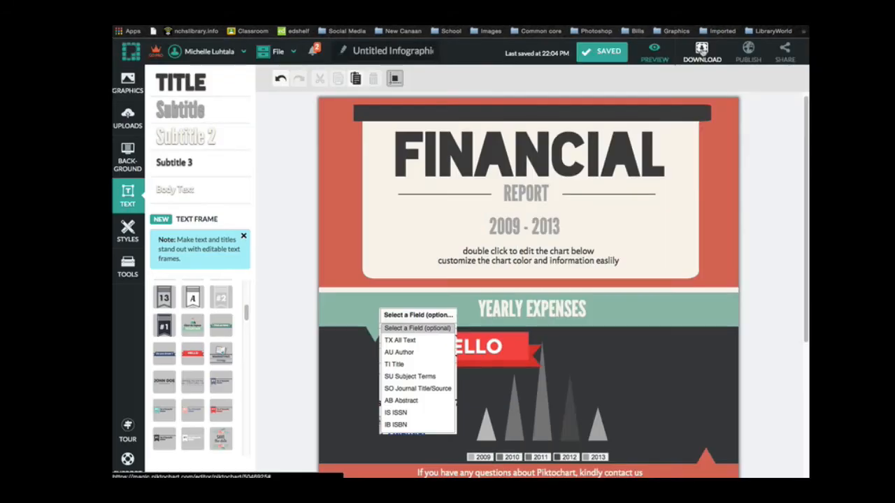
Step: Download the infographic as an original-size PNG image
click(702, 50)
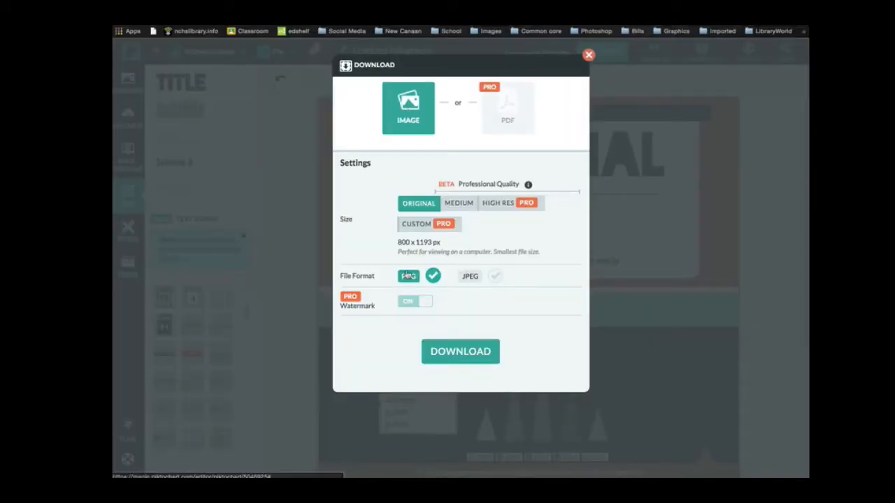
click(452, 355)
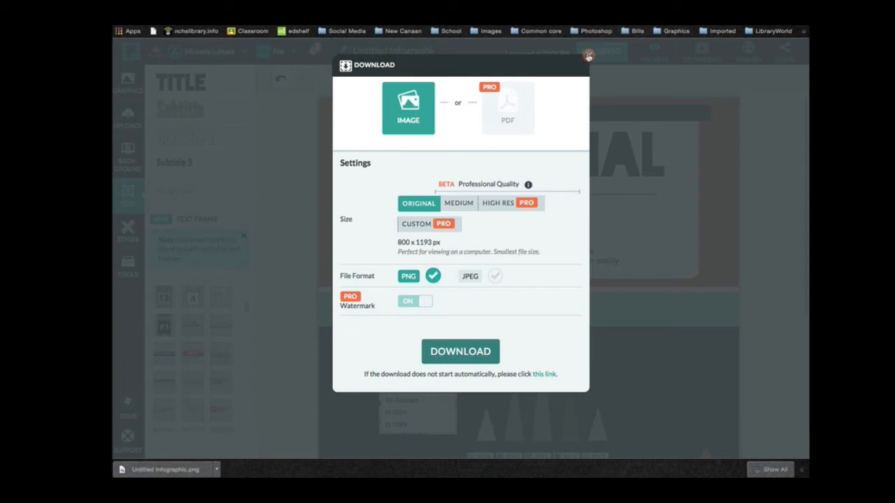
click(588, 56)
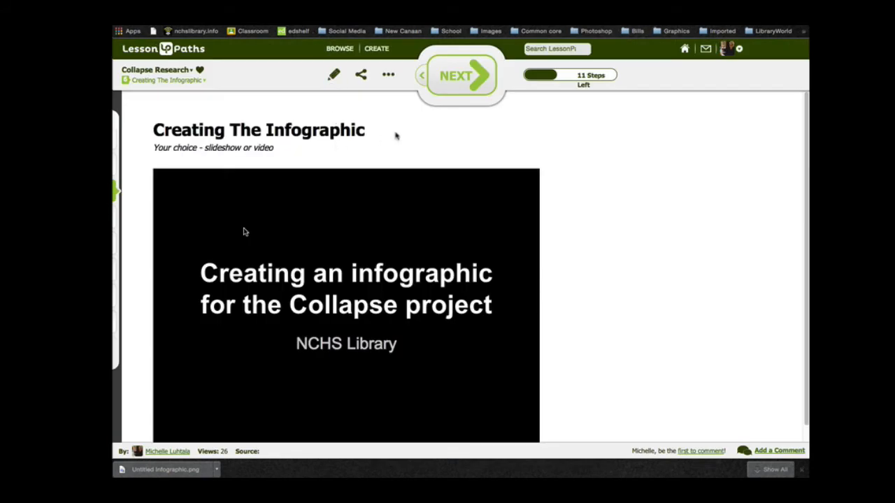
Step: In the LessonPaths playlist Collapse Research, open "Uploading You Infographic To The Slideshow" and follow the last listed teacher's Period 3 slideshow link
mouse_move(114, 139)
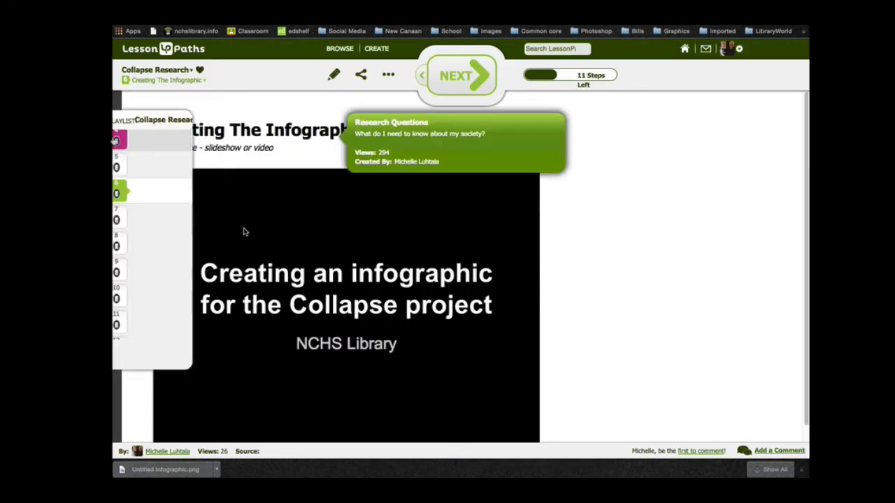
scroll(173, 230, up, 1)
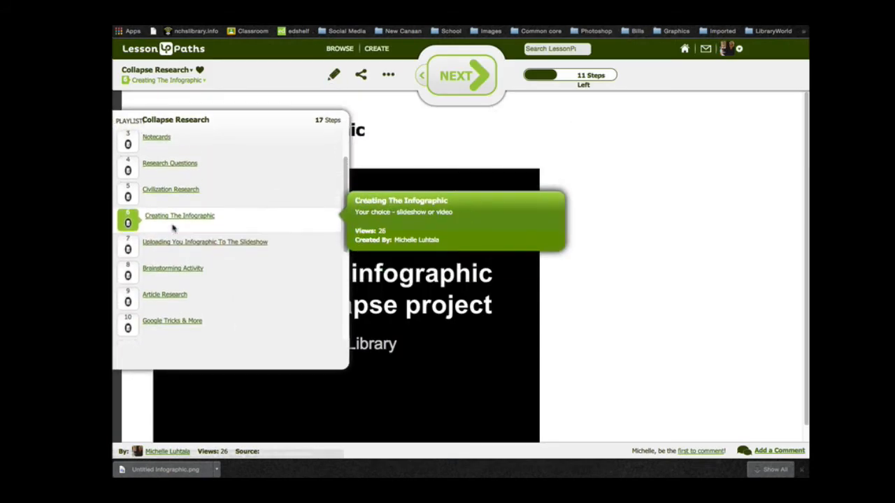
mouse_move(174, 252)
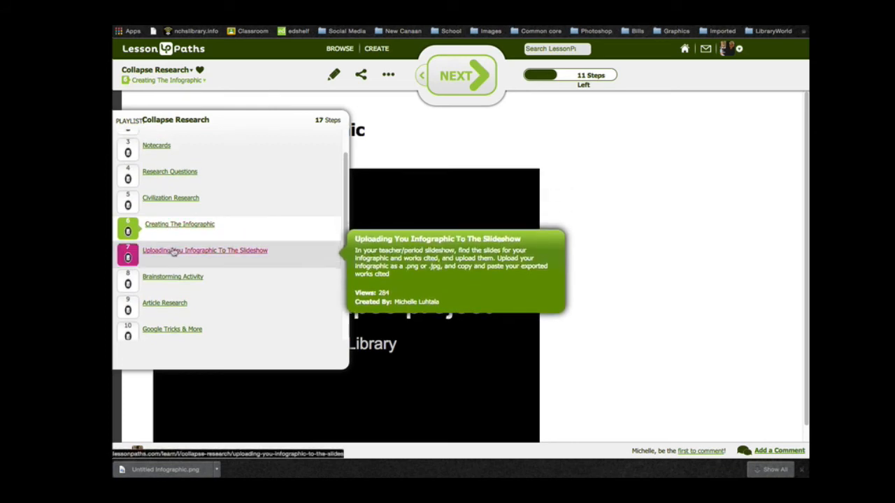
click(173, 252)
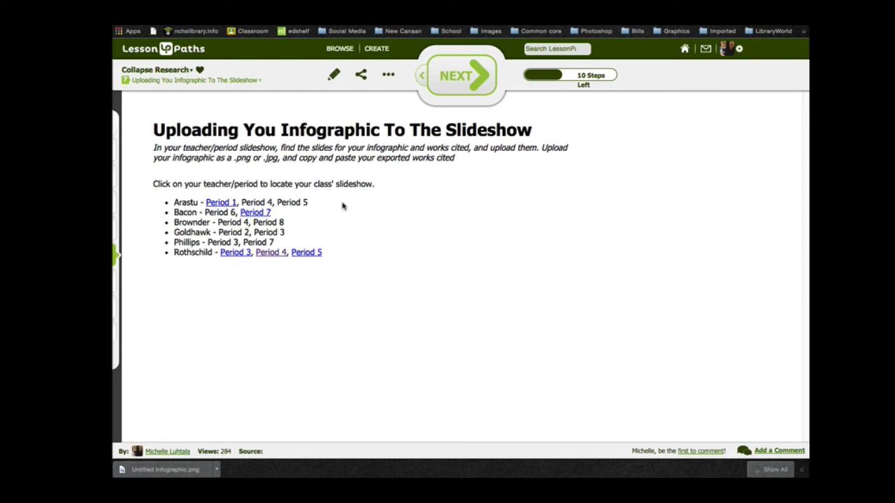
click(236, 252)
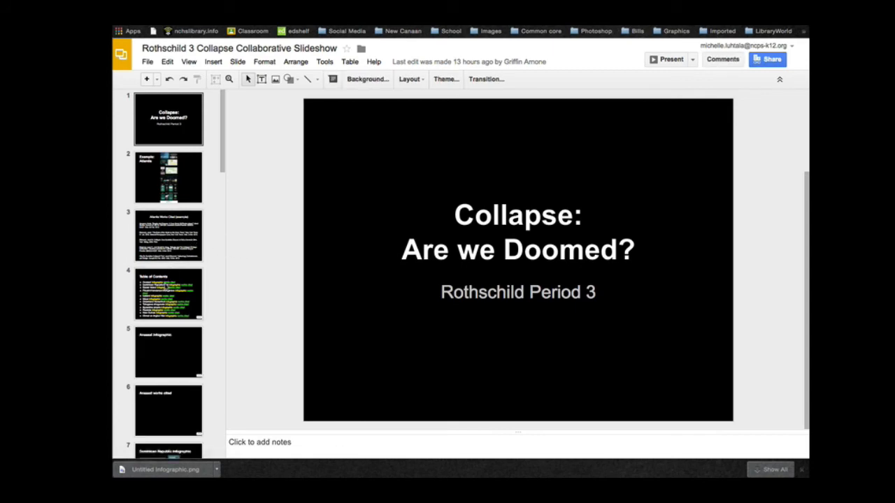
Step: From the Table of Contents slide, follow the Khmer at Angkor Wat infographic link to its slide
click(166, 286)
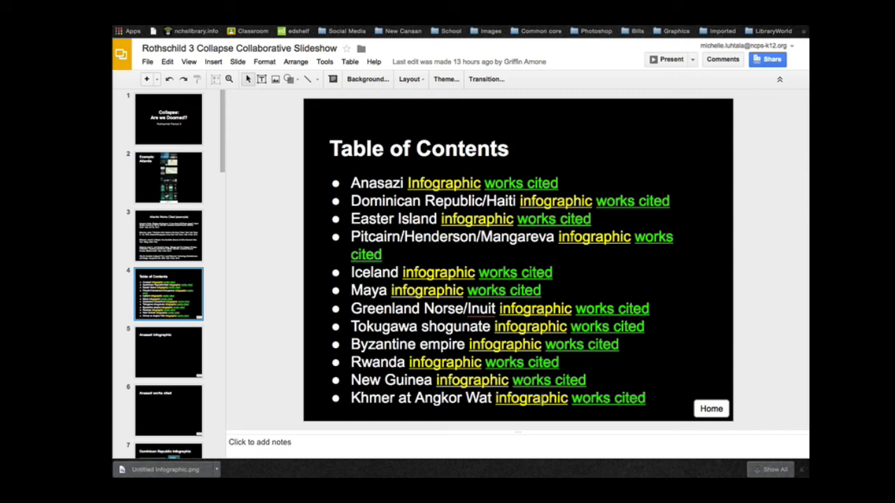
click(541, 399)
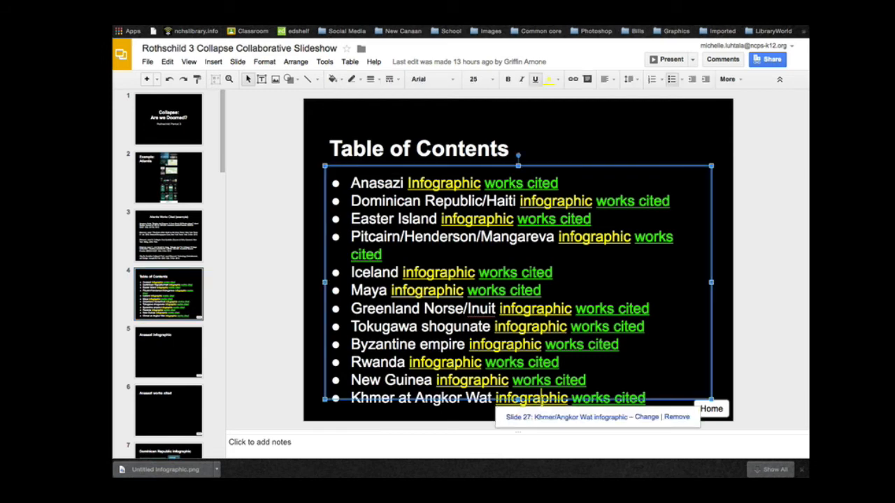
click(552, 417)
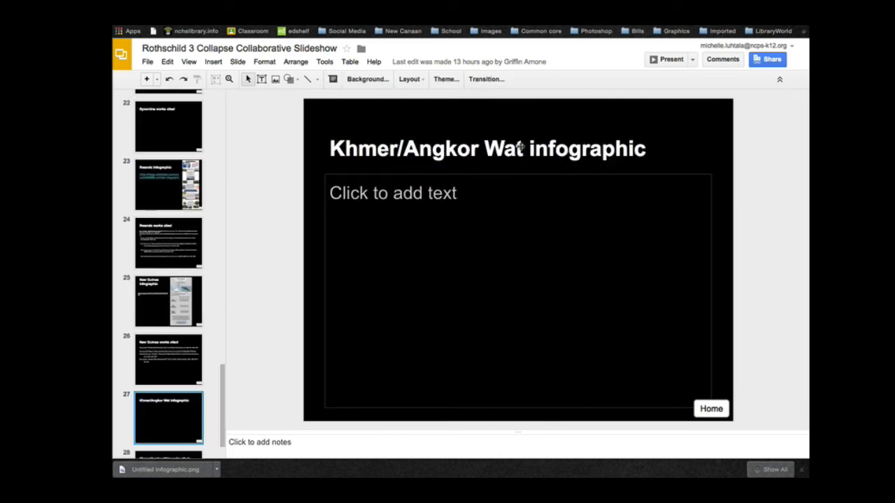